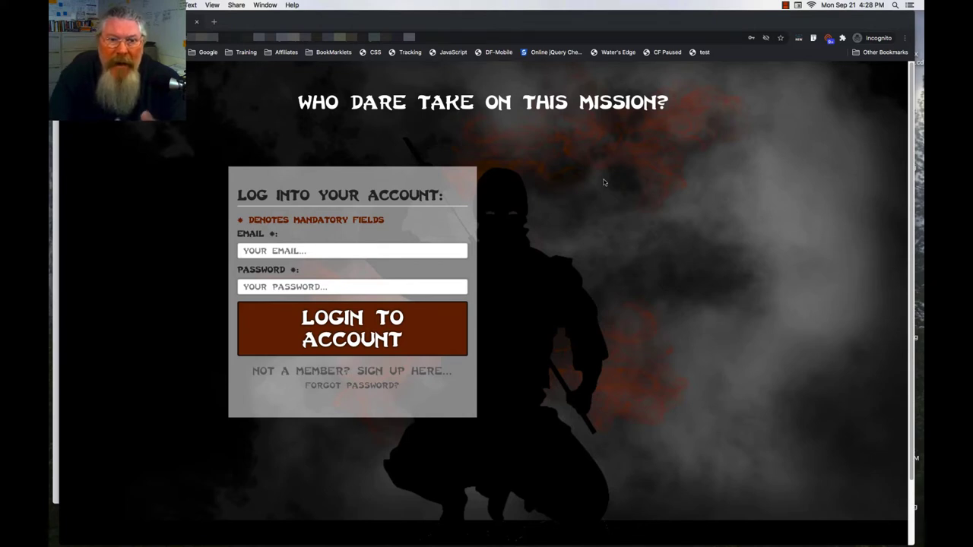
# - Log into the membership site with the member's email and password, reaching the Ninja Mission page
pyautogui.click(412, 249)
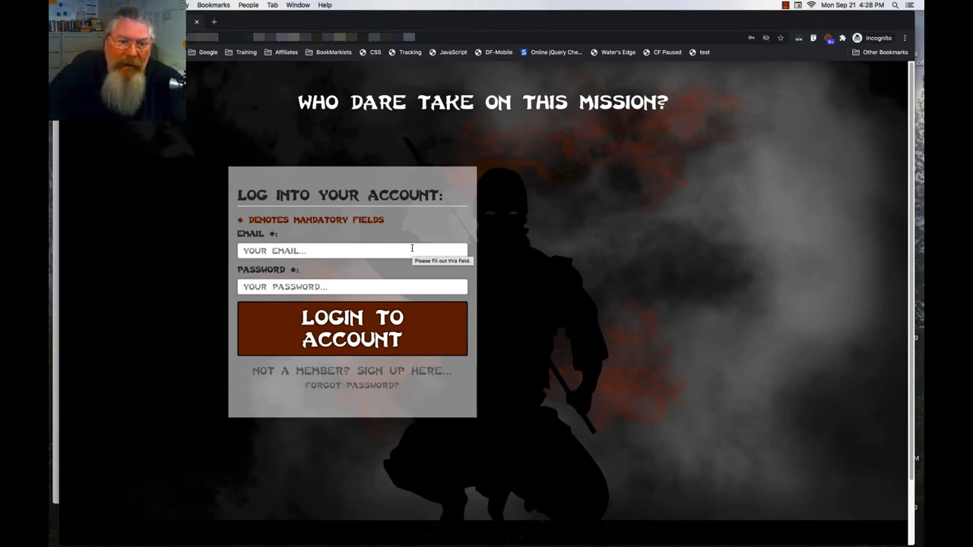
pyautogui.click(412, 249)
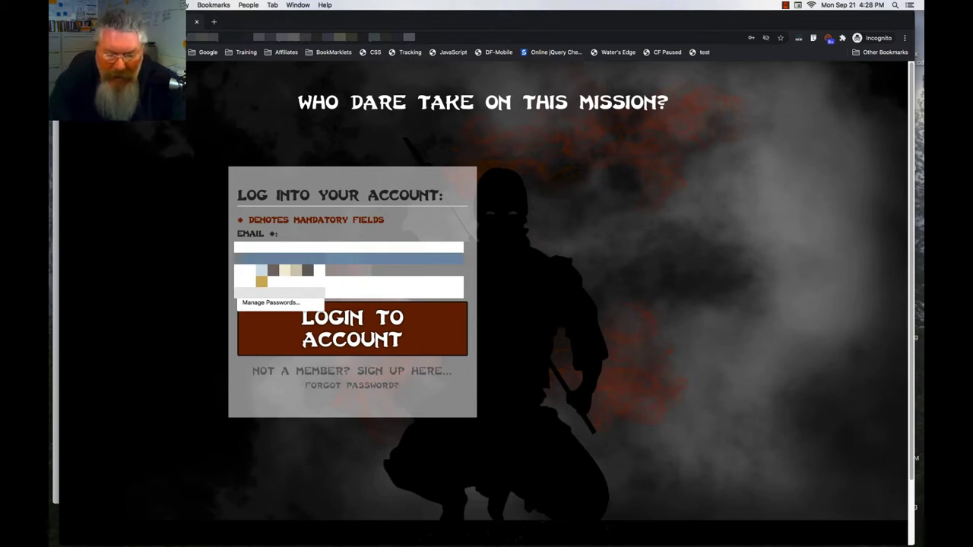
pyautogui.press('Escape')
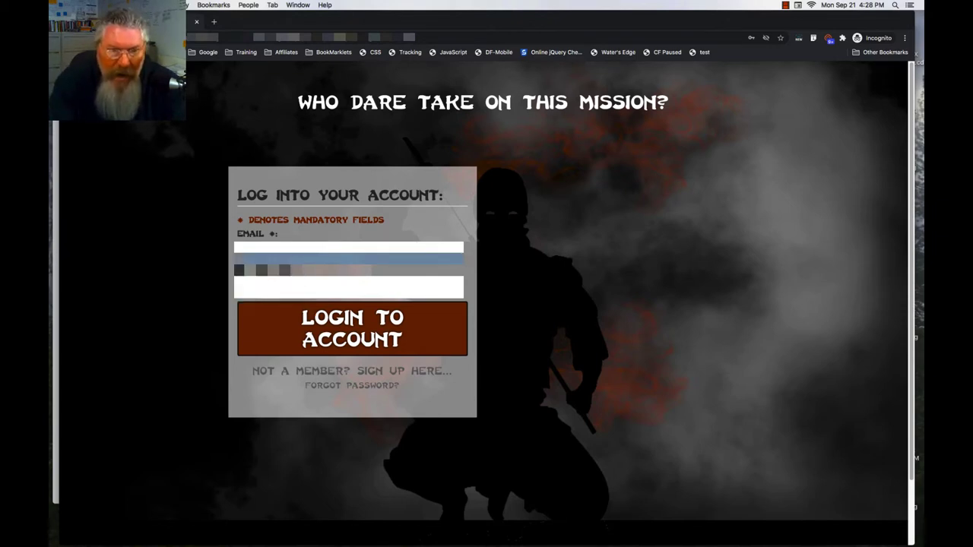
pyautogui.write('abcdefghijkl')
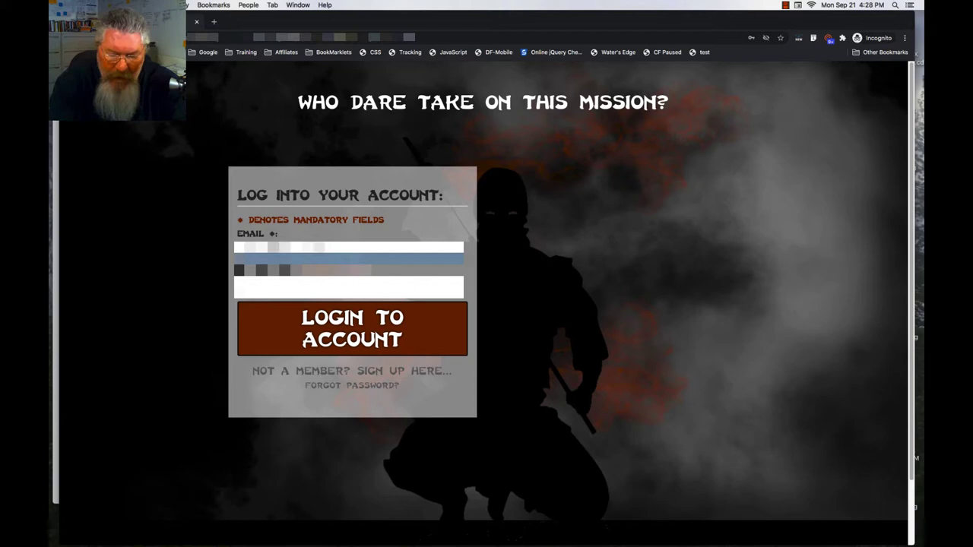
pyautogui.press('Tab')
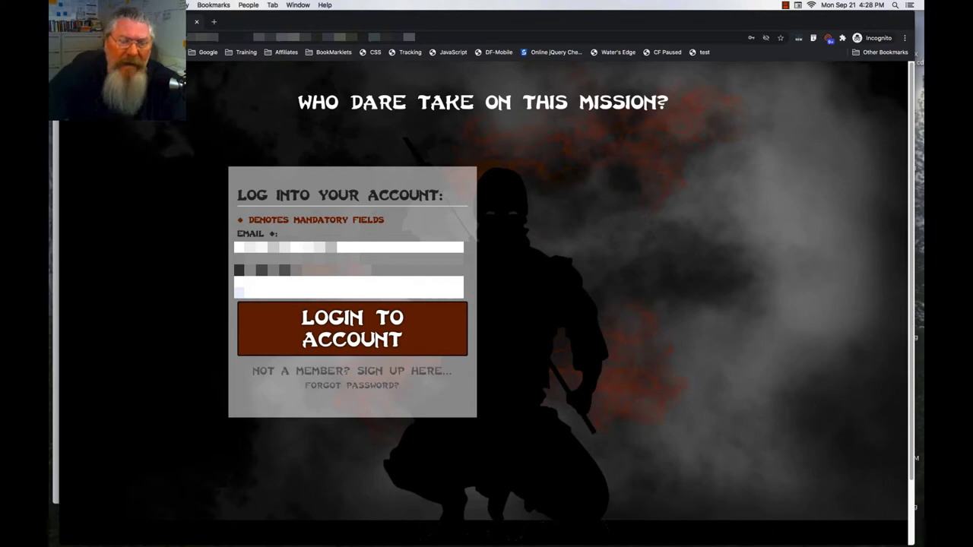
pyautogui.click(407, 328)
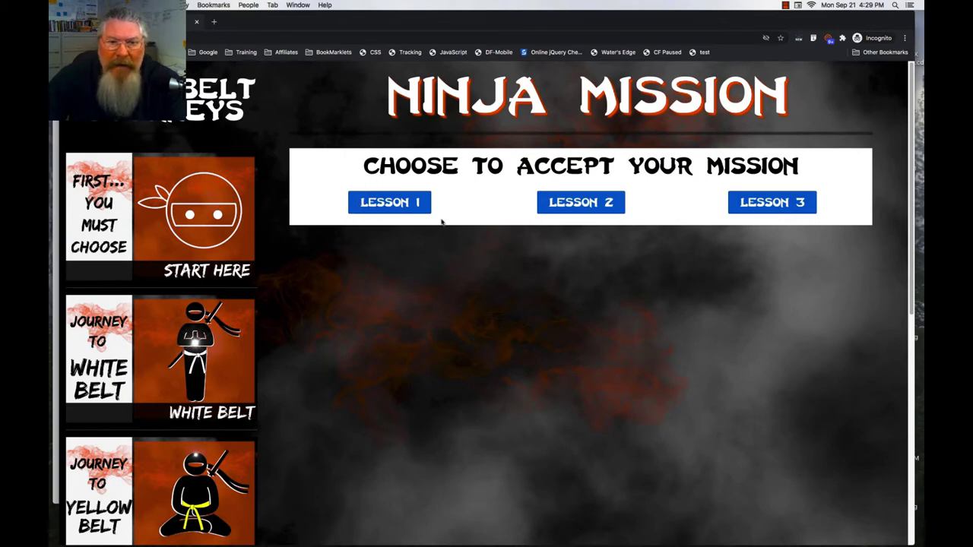
# - Browse the Start Here, White Belt, Orange Belt and Green Belt sections, then return to the top
pyautogui.click(204, 199)
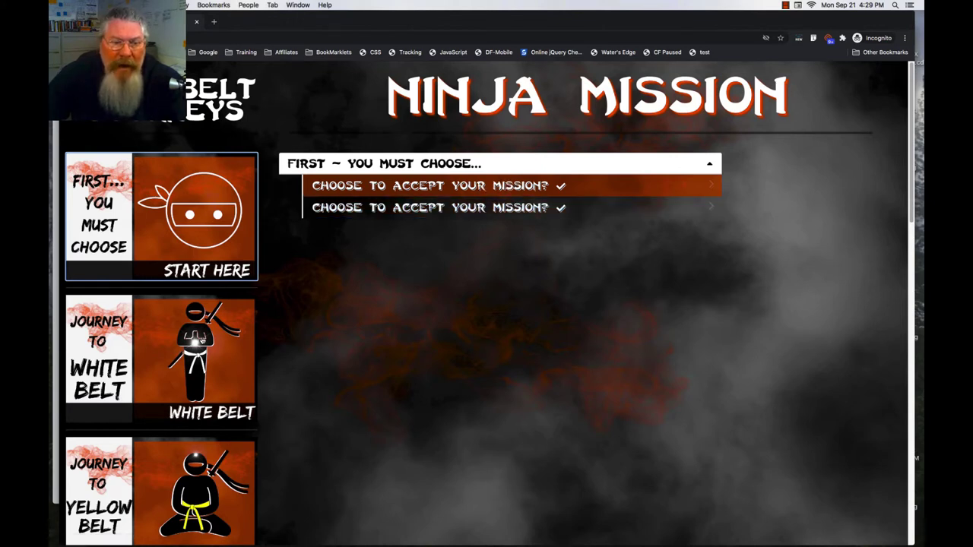
pyautogui.click(202, 341)
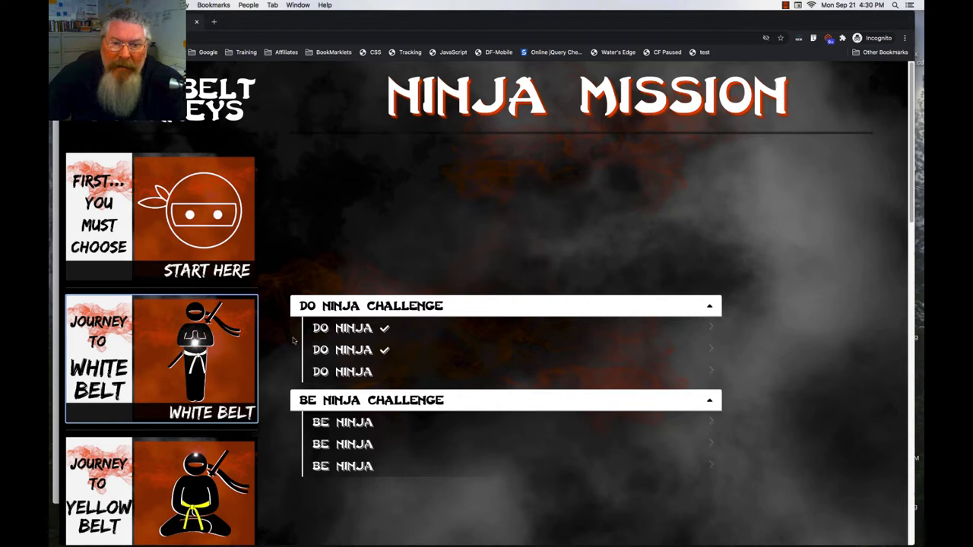
pyautogui.moveTo(413, 357)
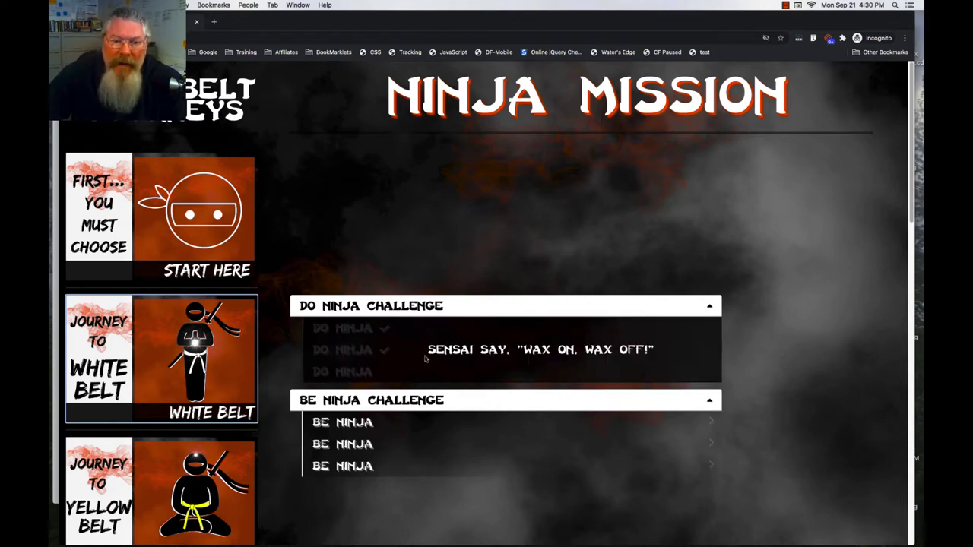
pyautogui.moveTo(389, 442)
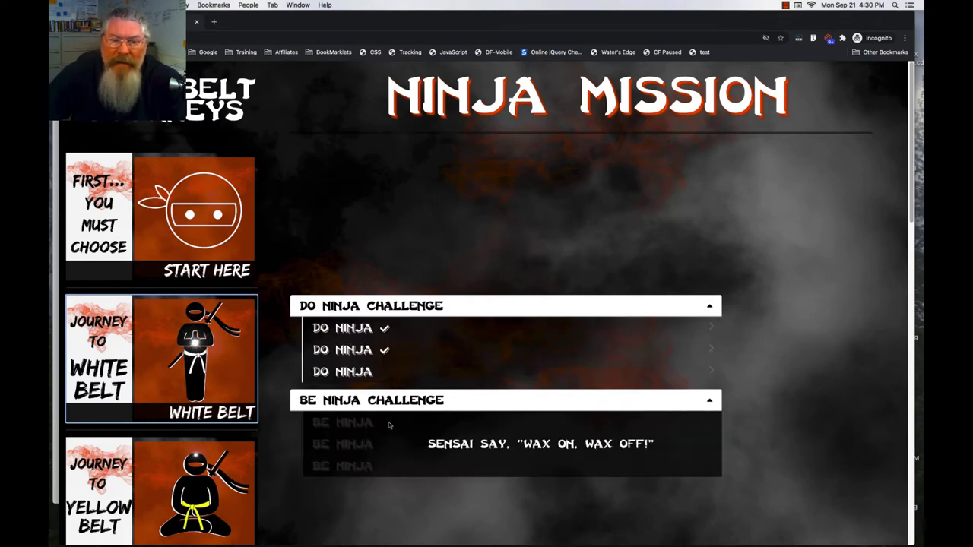
pyautogui.scroll(-5, 206, 467)
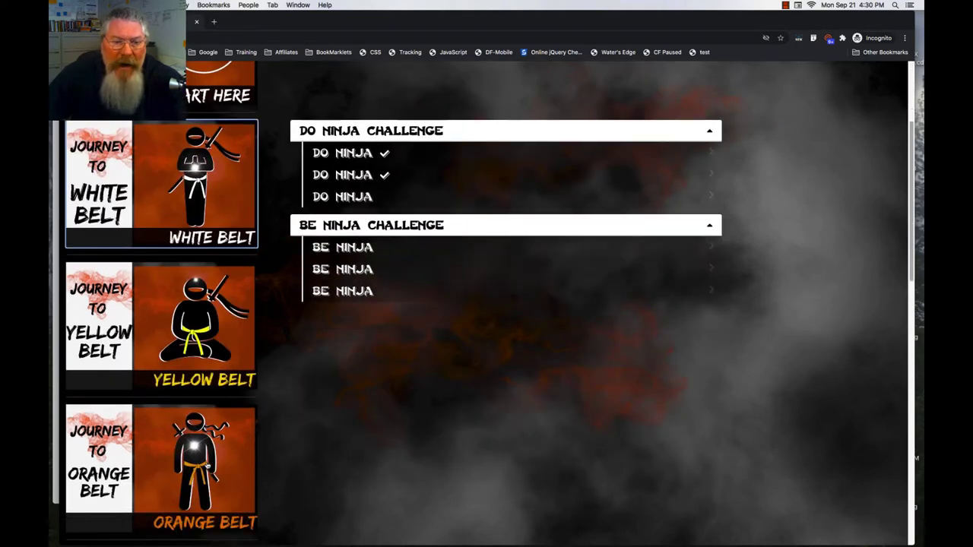
pyautogui.scroll(-3, 207, 466)
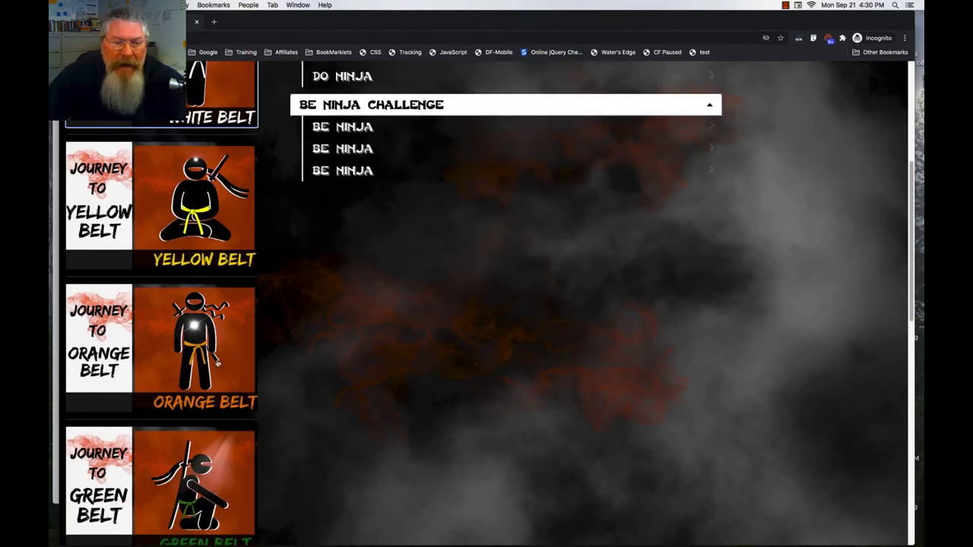
pyautogui.click(218, 363)
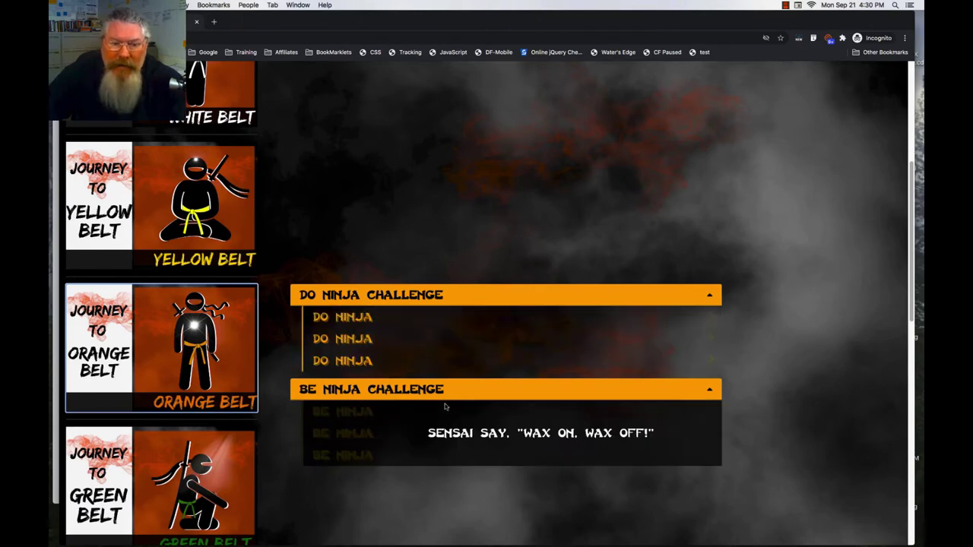
pyautogui.click(214, 455)
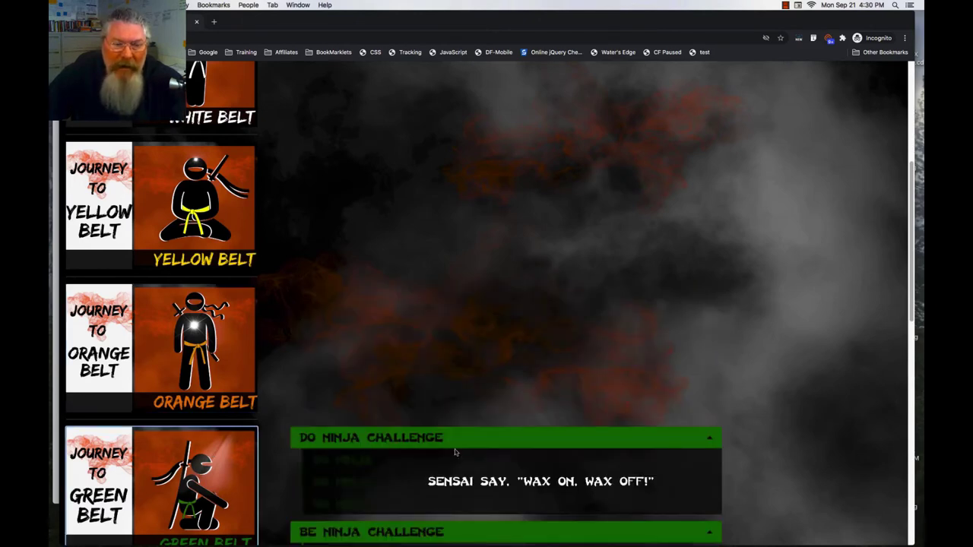
pyautogui.scroll(10, 216, 397)
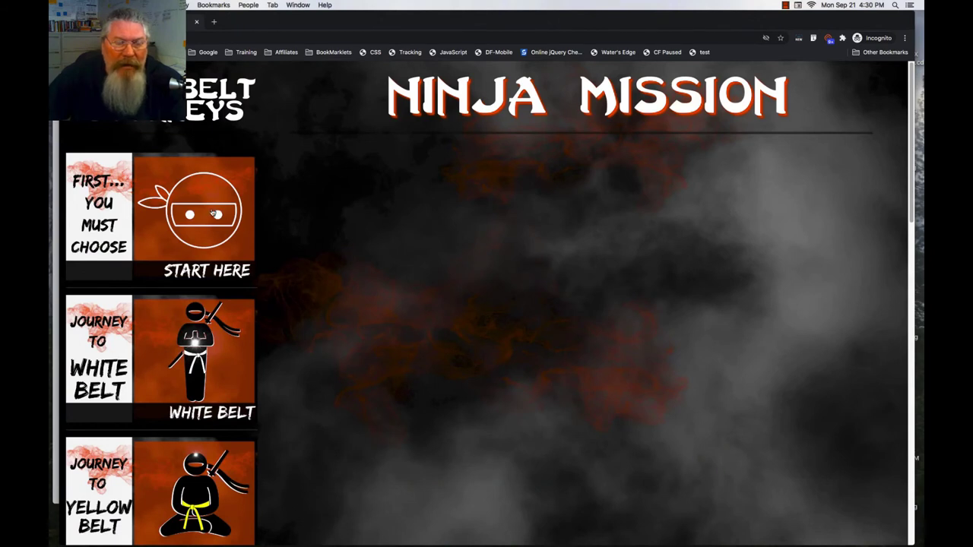
# - Accept the Start Here mission, reveal Lessons 1–3, collapse two steps, and expand the Quiz Section form
pyautogui.click(214, 214)
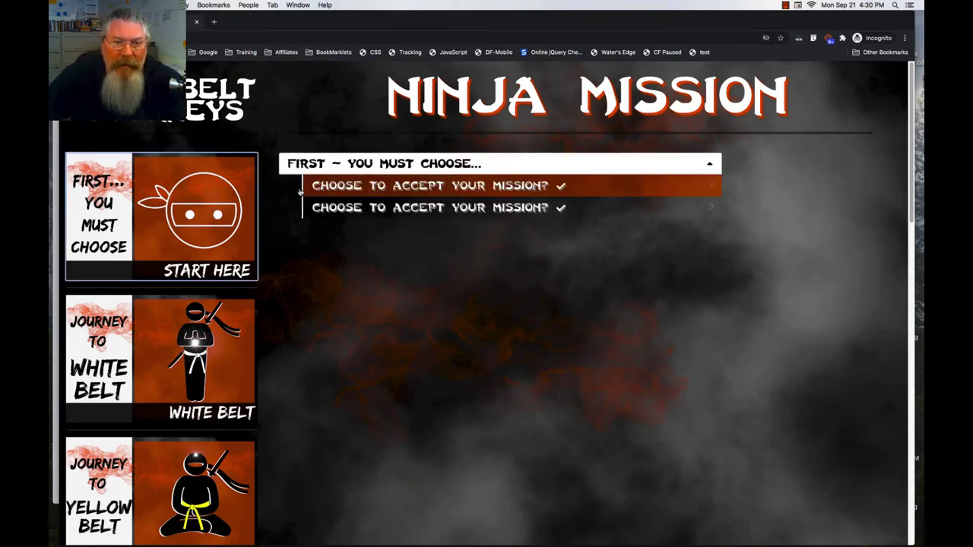
pyautogui.click(411, 185)
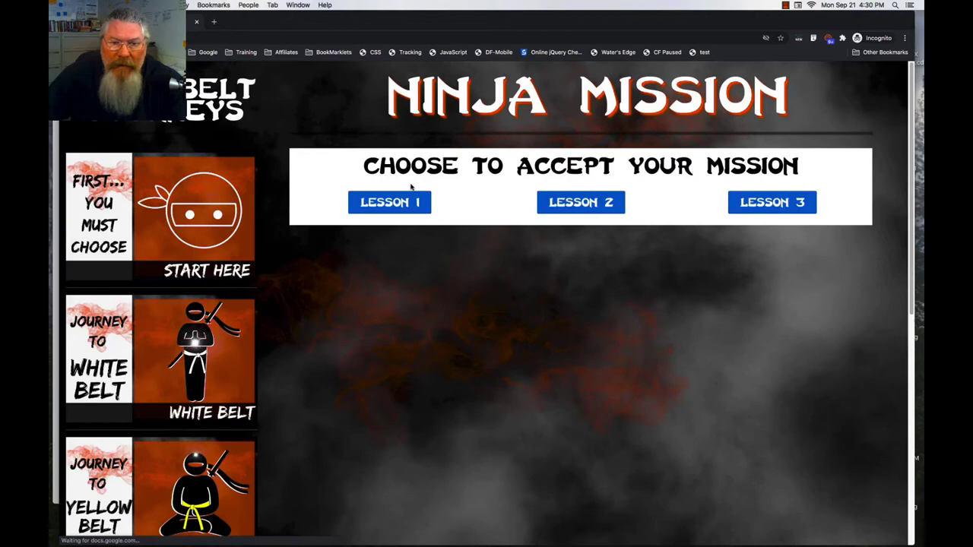
pyautogui.click(396, 203)
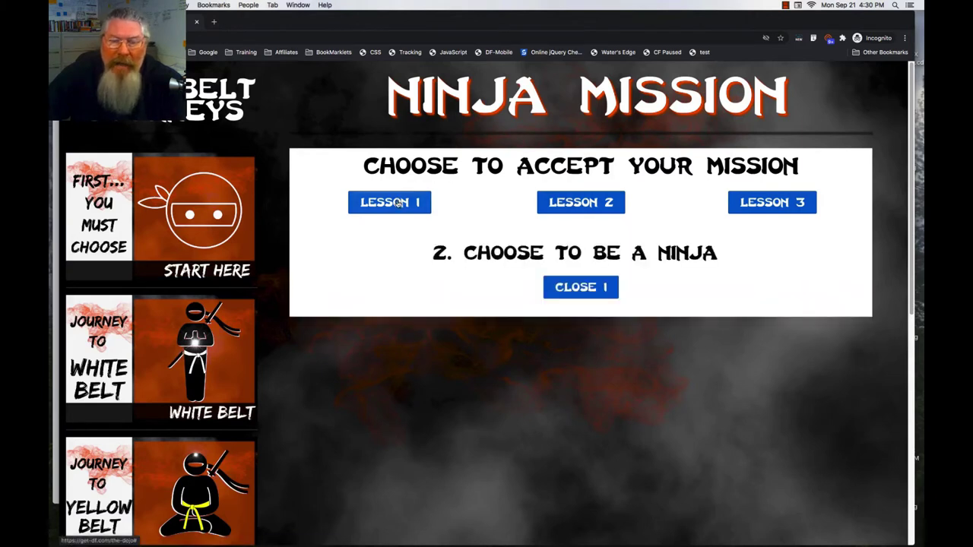
pyautogui.click(576, 206)
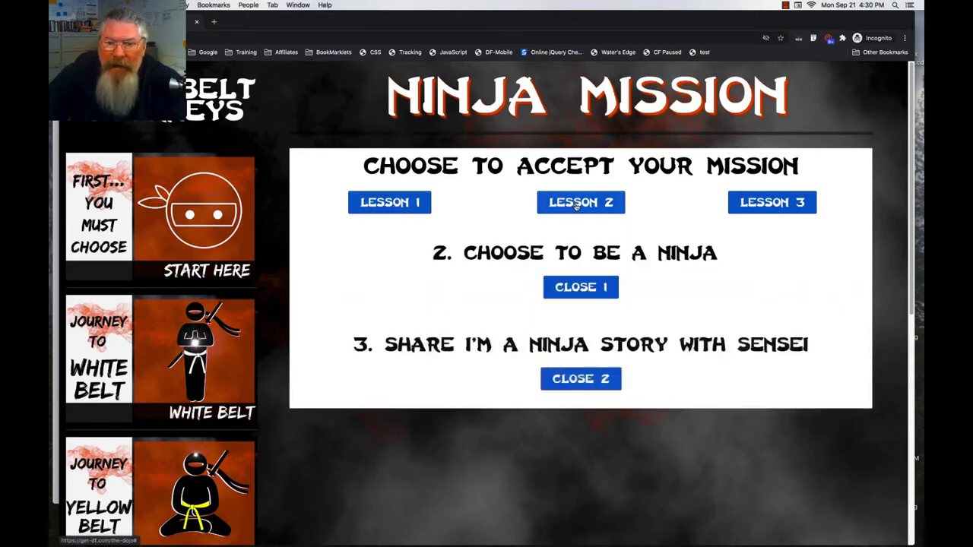
pyautogui.click(755, 211)
pyautogui.click(612, 290)
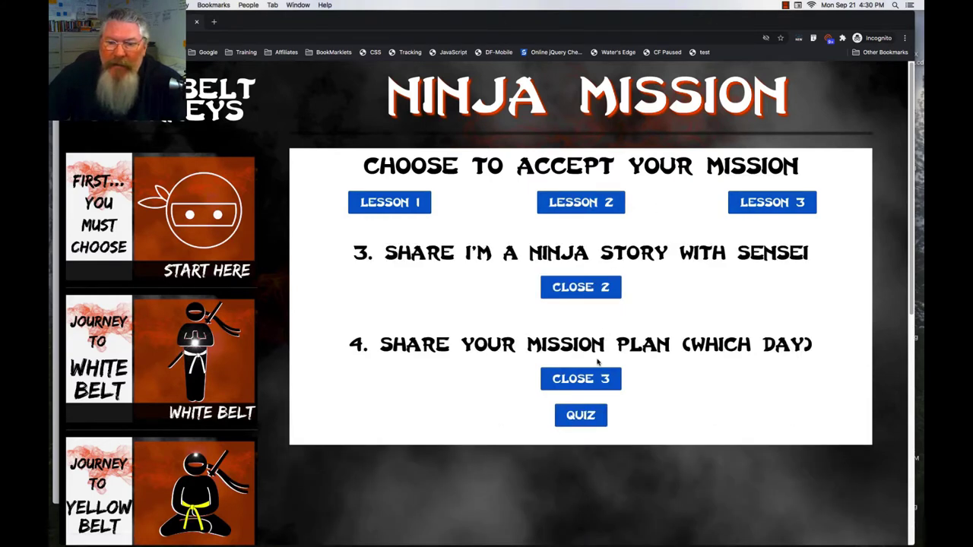
pyautogui.click(609, 290)
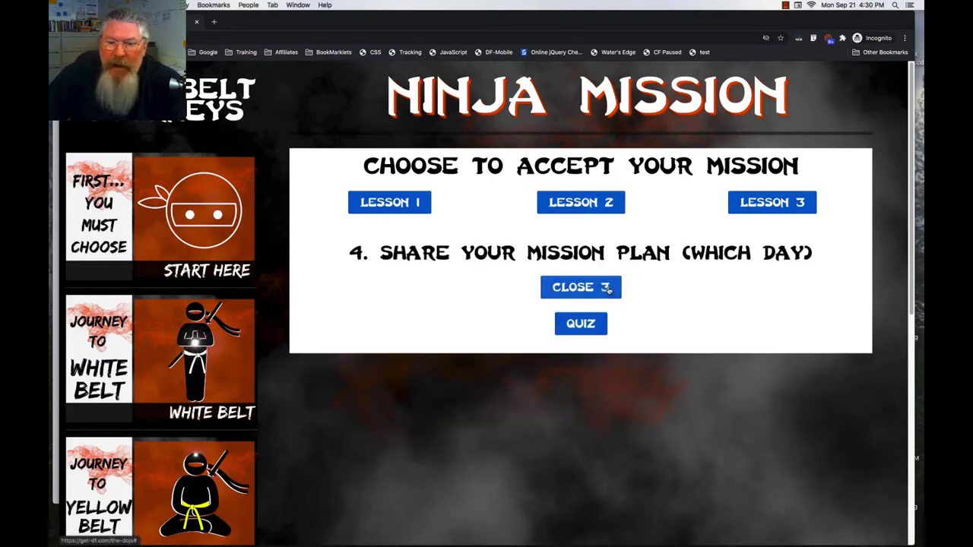
pyautogui.click(585, 326)
# - Enter a test email address in the embedded quiz form
pyautogui.scroll(-3, 586, 326)
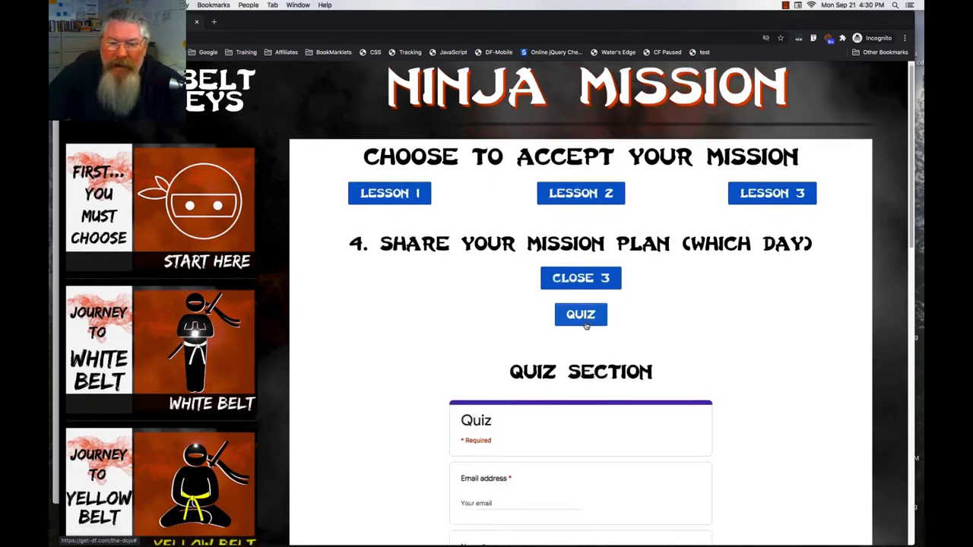
pyautogui.scroll(-2, 585, 326)
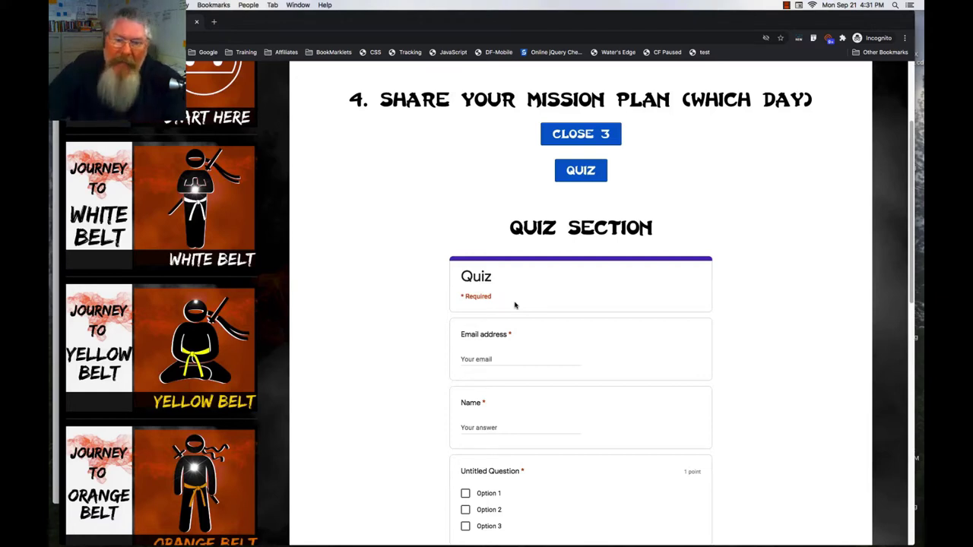
pyautogui.scroll(-2, 510, 347)
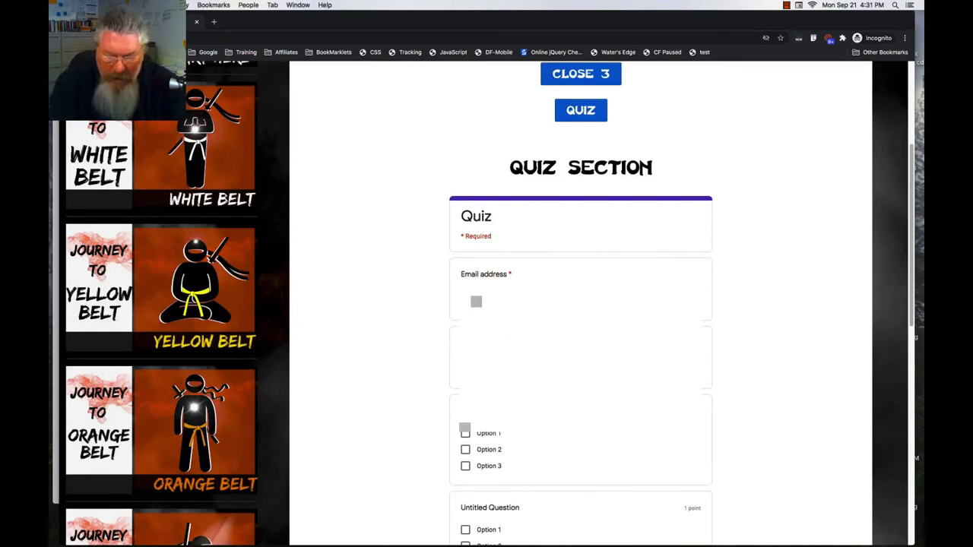
pyautogui.write('test')
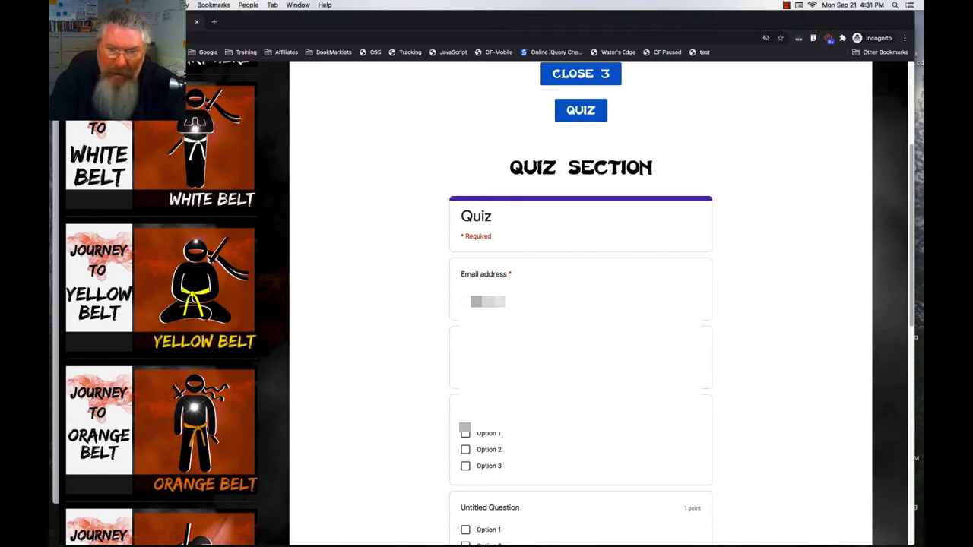
pyautogui.write('@test')
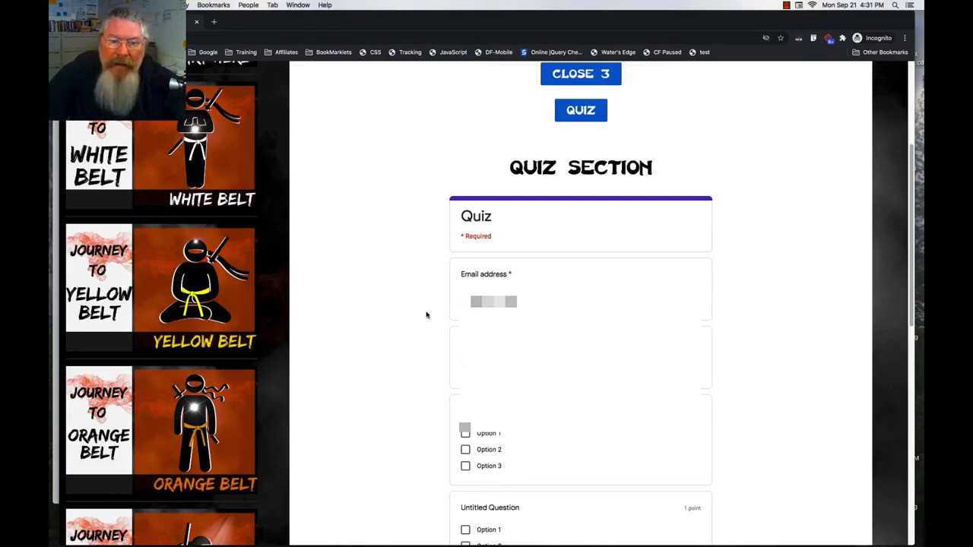
# - Answer all four quiz questions with Option 1 and submit the form
pyautogui.scroll(-4, 427, 315)
pyautogui.scroll(-1, 426, 315)
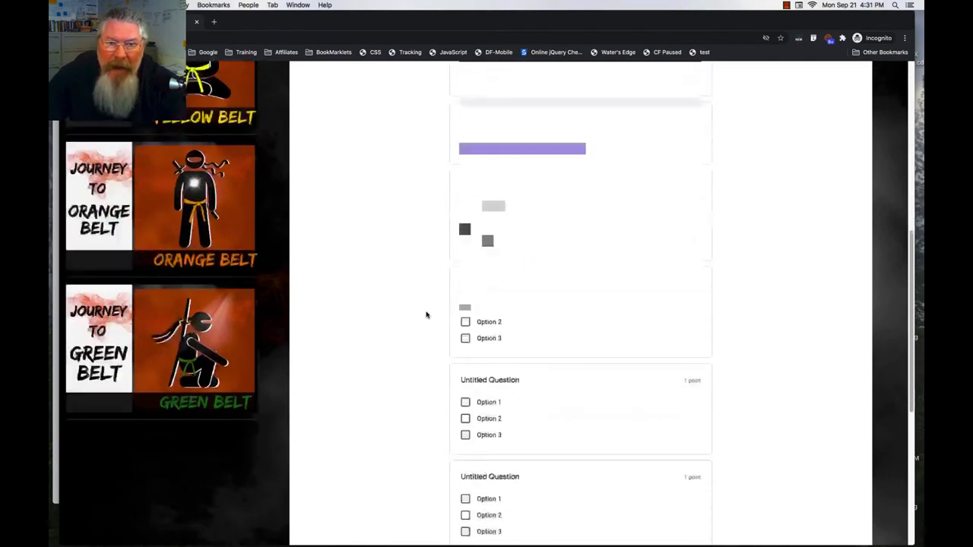
pyautogui.scroll(-2, 426, 315)
pyautogui.click(465, 154)
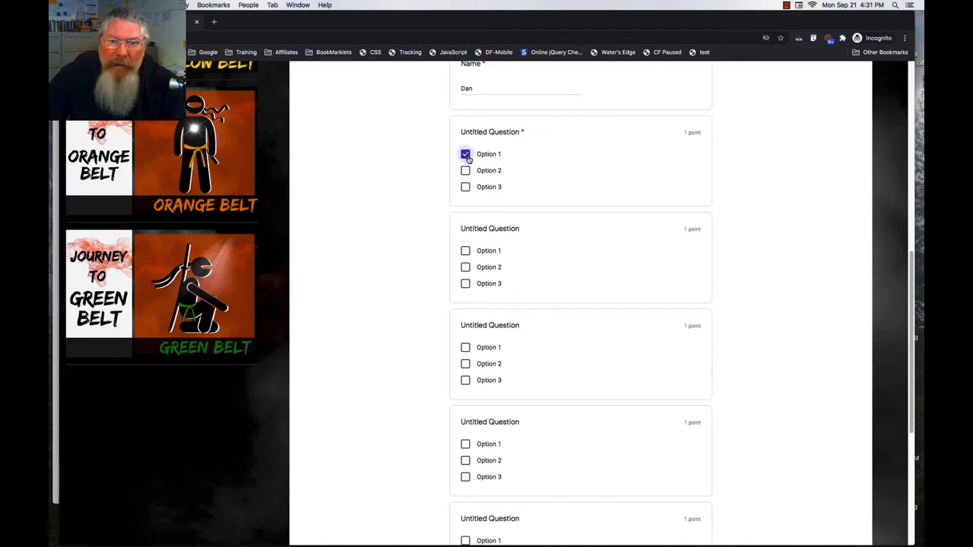
pyautogui.click(466, 251)
pyautogui.click(465, 347)
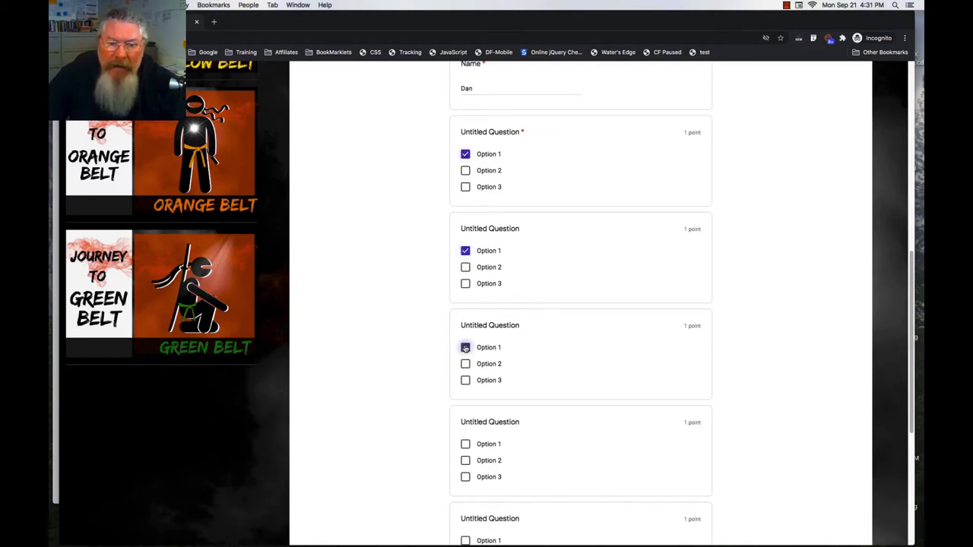
pyautogui.scroll(-3, 465, 445)
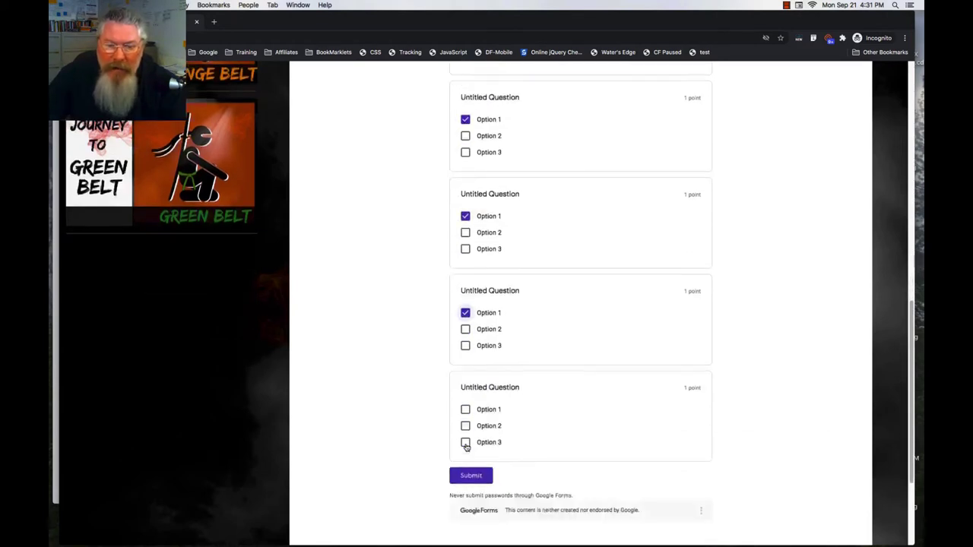
pyautogui.click(466, 361)
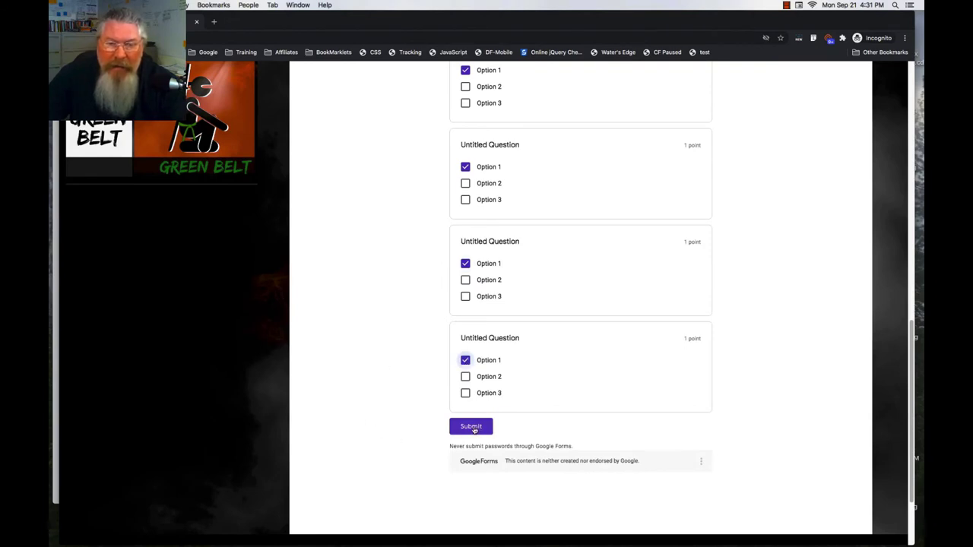
pyautogui.click(471, 428)
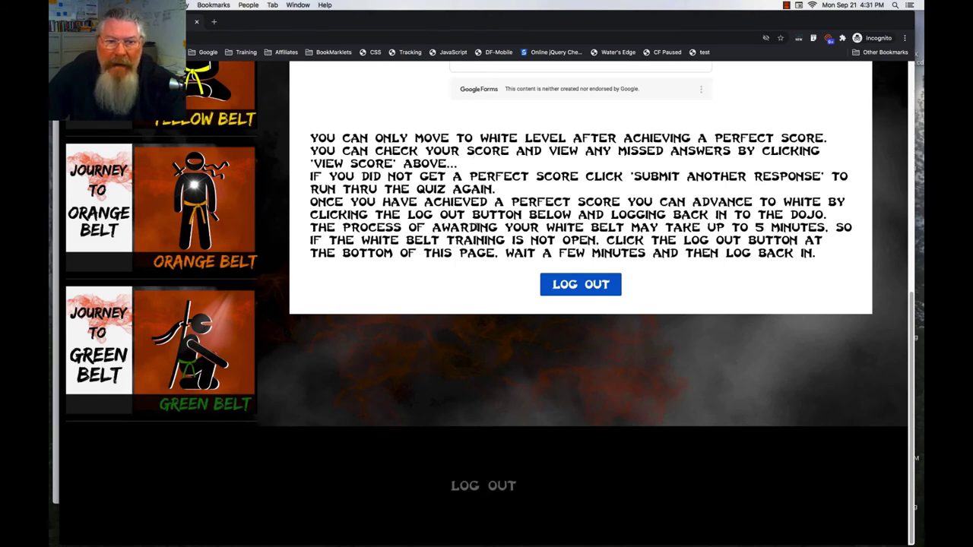
# - Open the quiz's View score results from the embedded form
pyautogui.scroll(5, 484, 228)
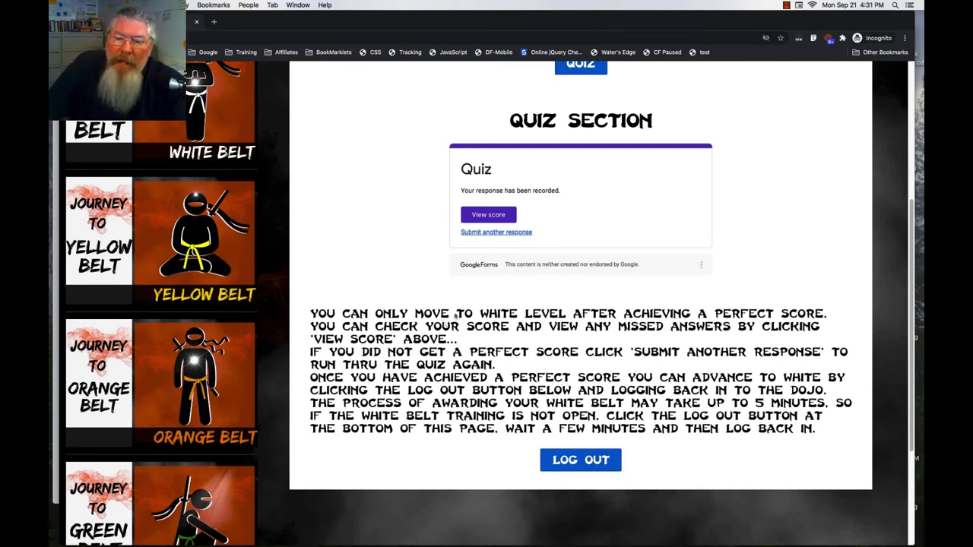
pyautogui.click(487, 216)
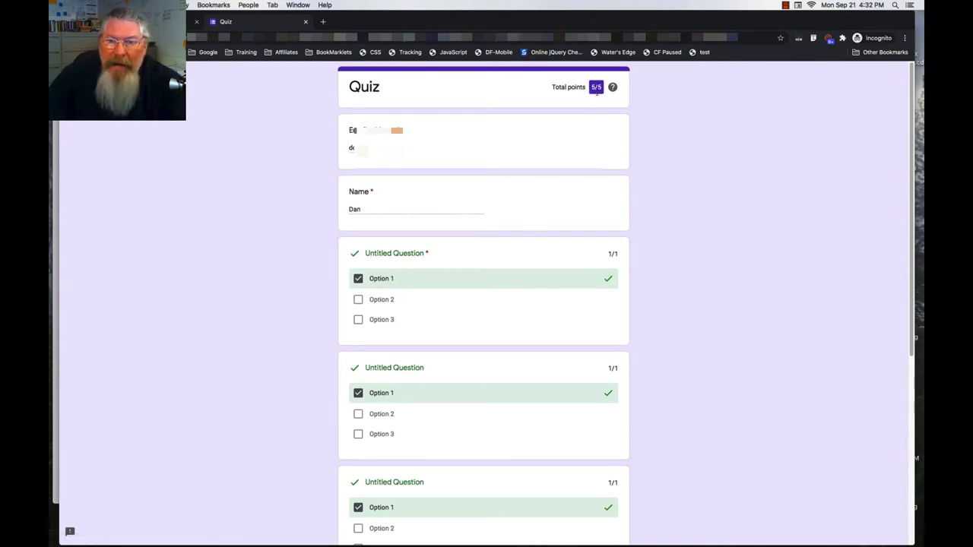
# - Review the 5/5 graded answers, then close the score tab with Cmd+W
pyautogui.scroll(-5, 461, 295)
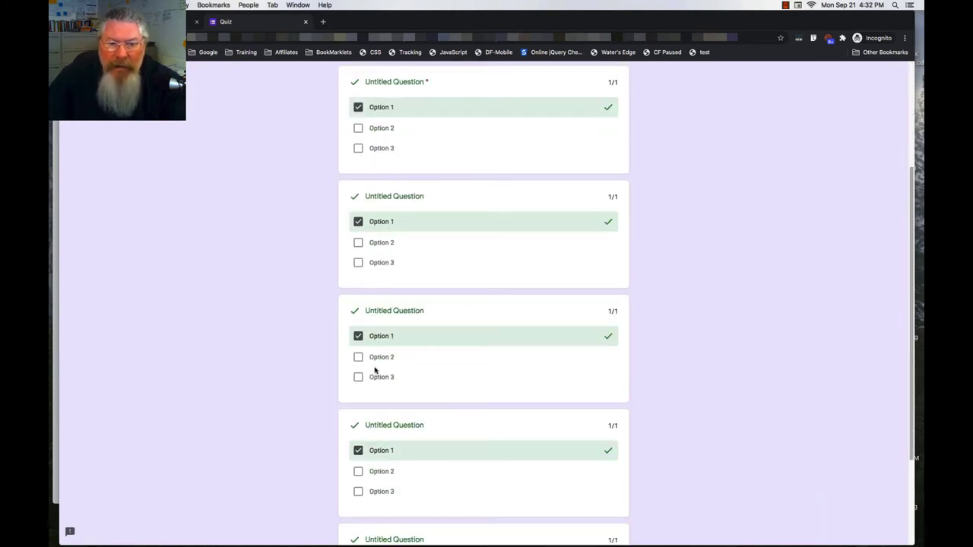
pyautogui.scroll(-2, 406, 374)
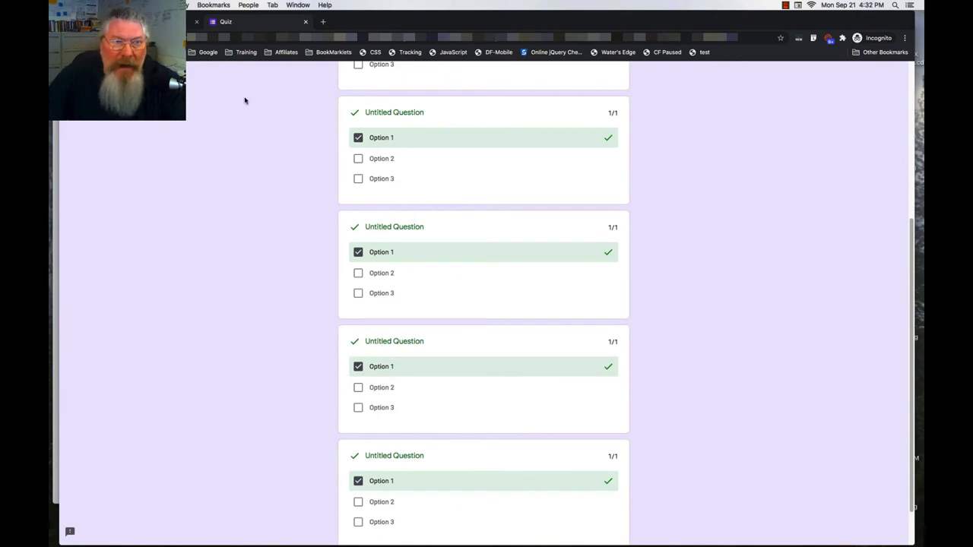
pyautogui.press('super+w')
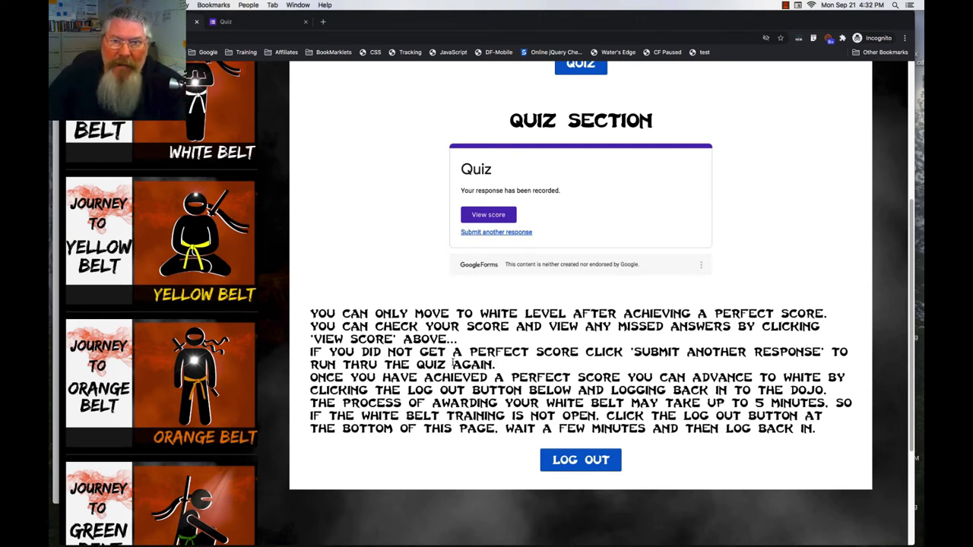
# - Start a fresh quiz via Submit another response and scroll through the blank form
pyautogui.click(496, 233)
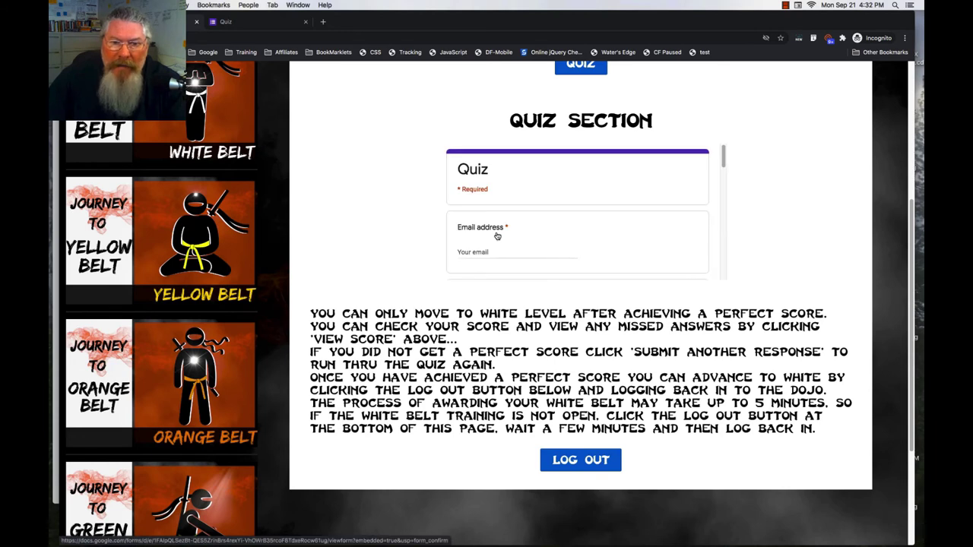
pyautogui.scroll(-1, 511, 212)
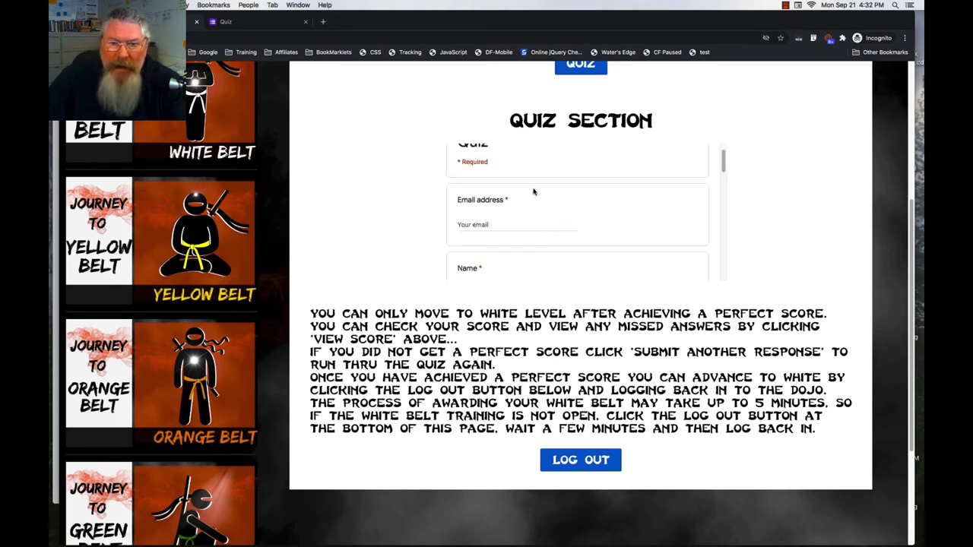
pyautogui.scroll(-3, 534, 194)
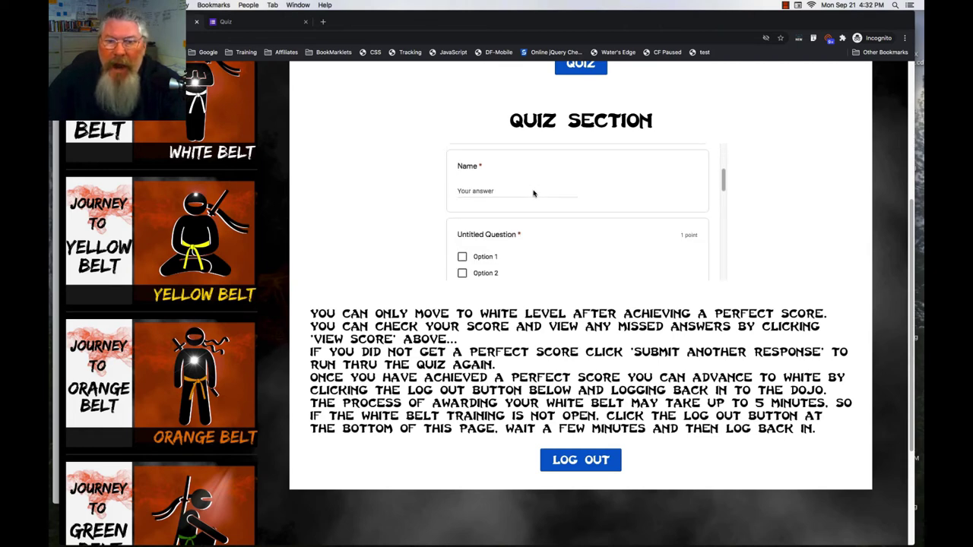
pyautogui.scroll(4, 536, 196)
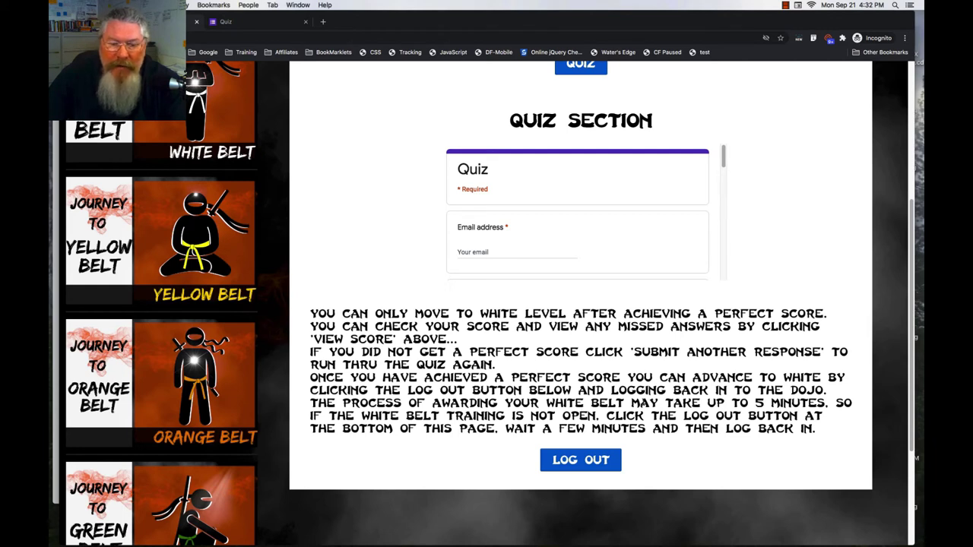
# - Log out of the dojo and log back in as an existing member with the saved account
pyautogui.click(586, 461)
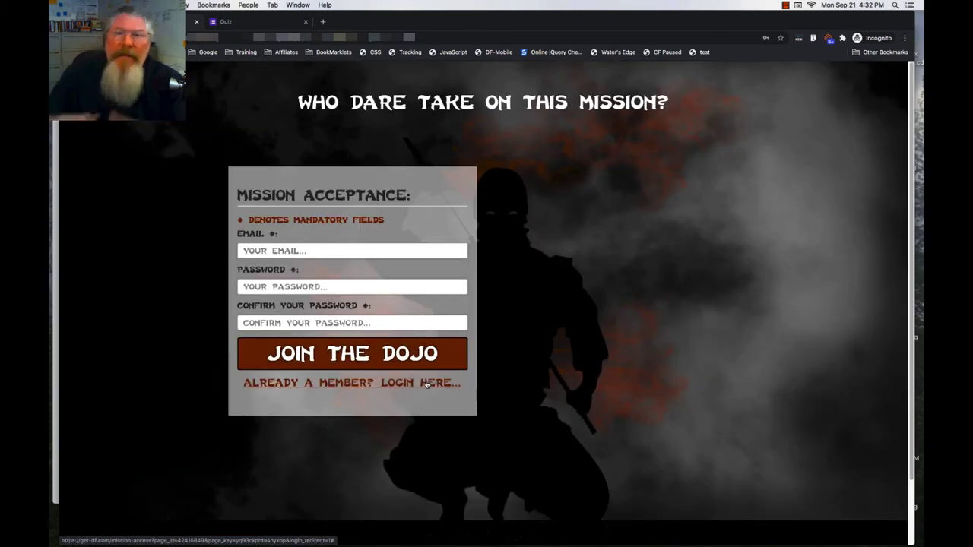
pyautogui.click(428, 384)
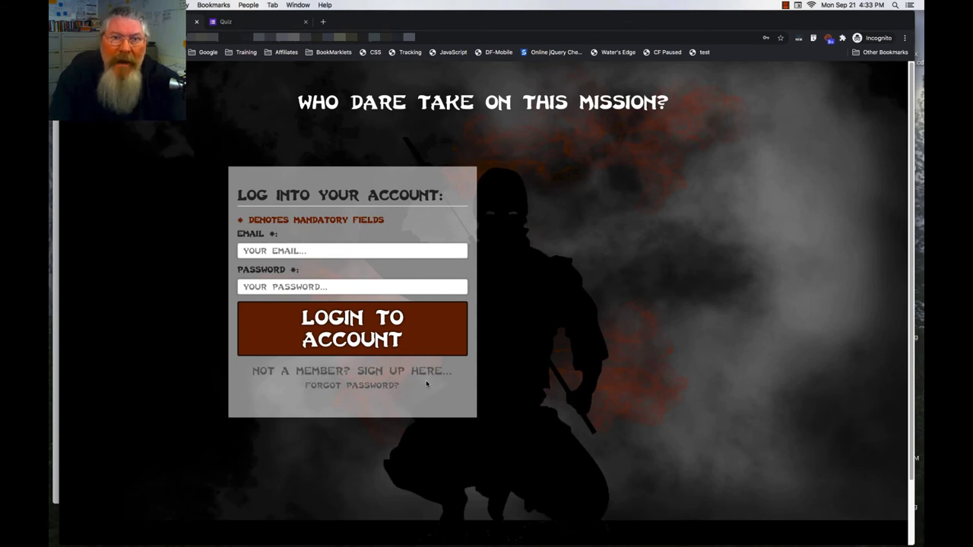
pyautogui.click(343, 251)
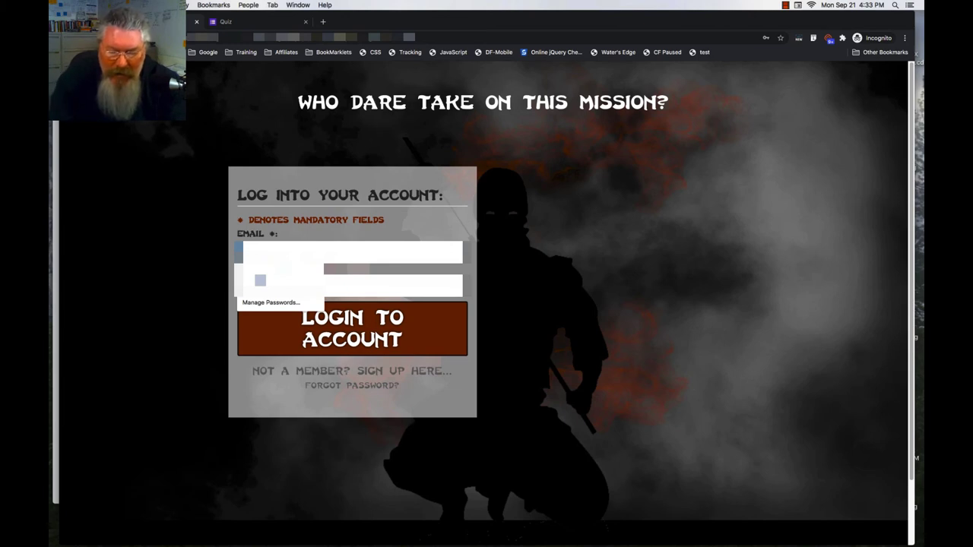
pyautogui.press('Escape')
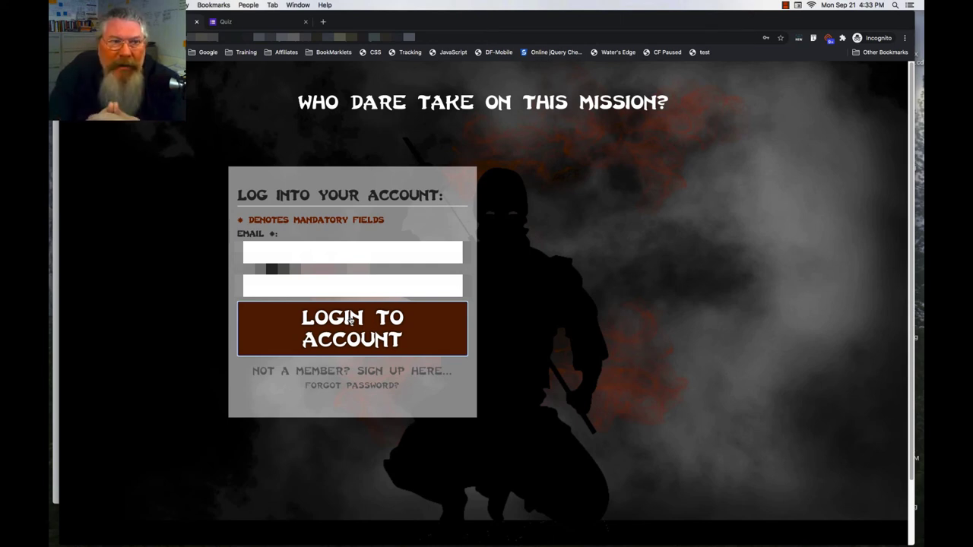
pyautogui.press('Return')
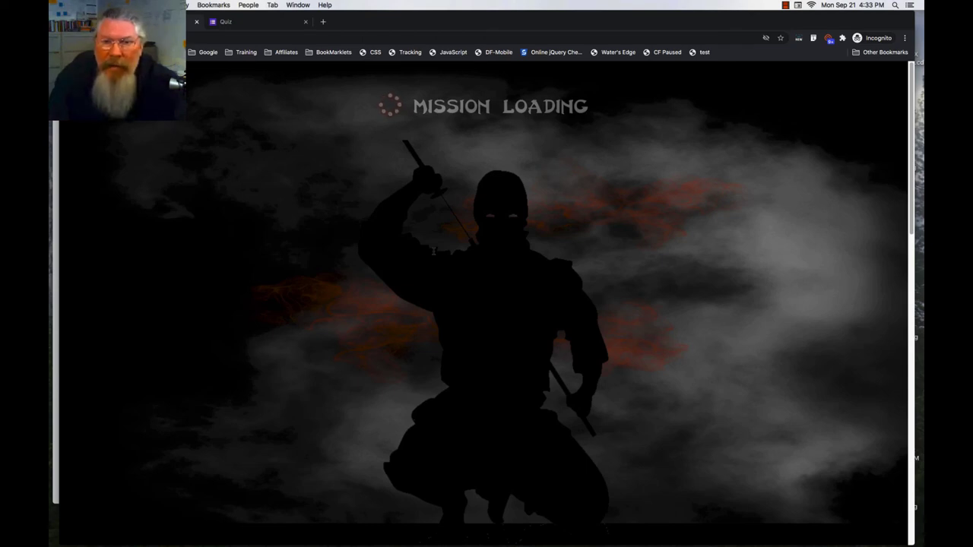
# - Open the now-unlocked White Belt lessons
pyautogui.scroll(-3, 433, 251)
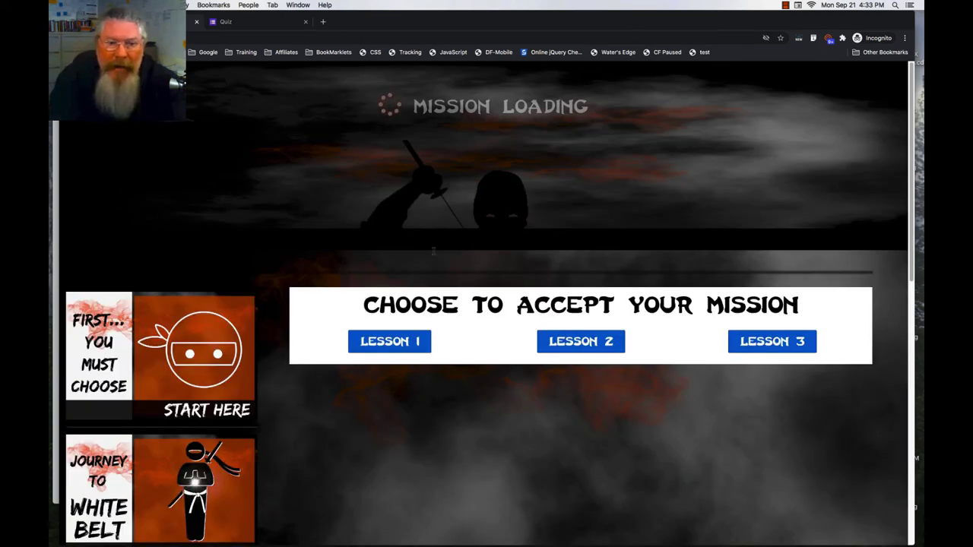
pyautogui.scroll(-2, 433, 251)
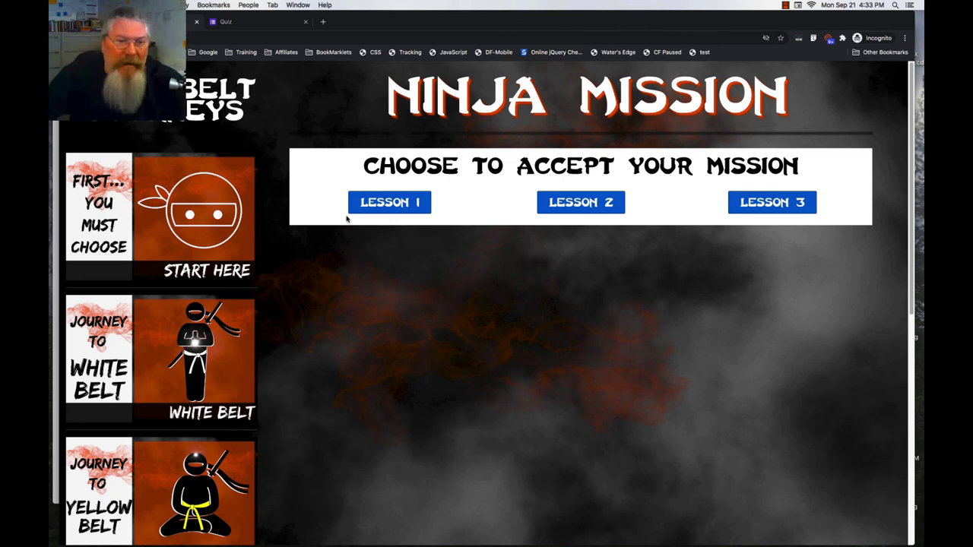
pyautogui.click(223, 337)
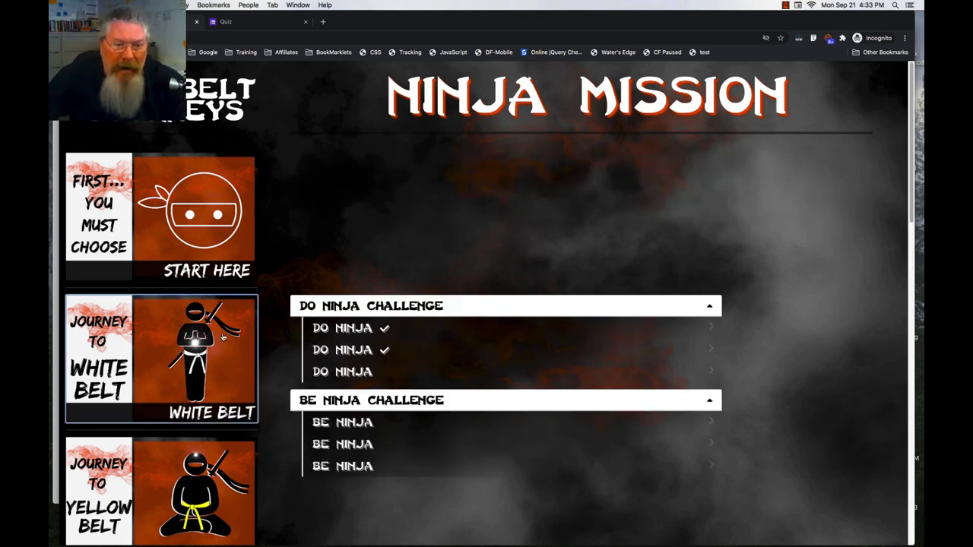
pyautogui.moveTo(374, 343)
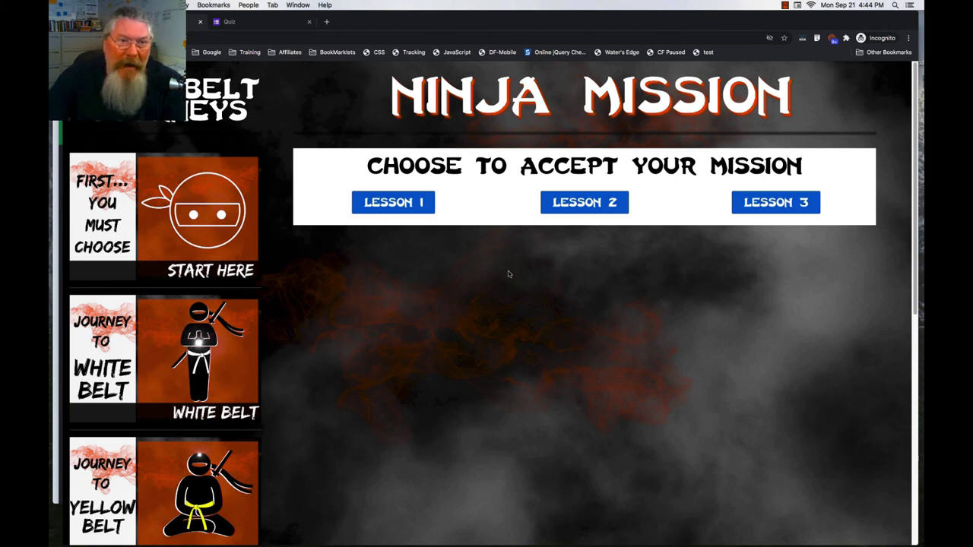
# - Open LESSON 2-1 under Journey to White Belt, then check the member profile's White tag
pyautogui.click(177, 345)
pyautogui.click(385, 380)
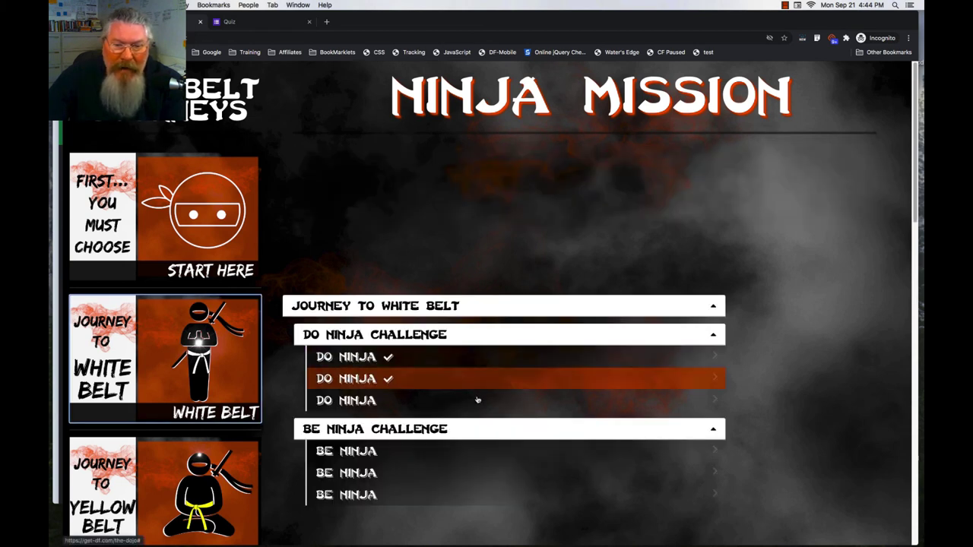
pyautogui.click(429, 357)
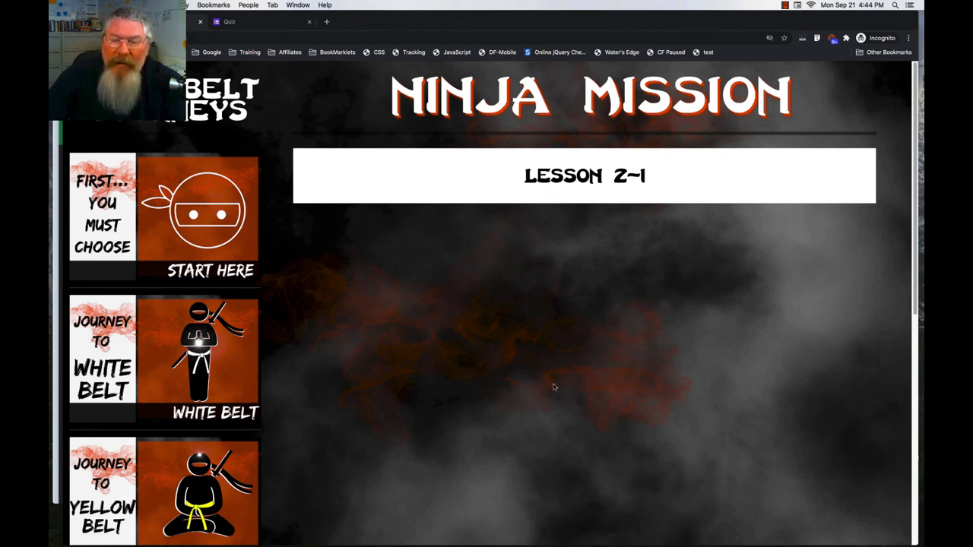
pyautogui.click(56, 160)
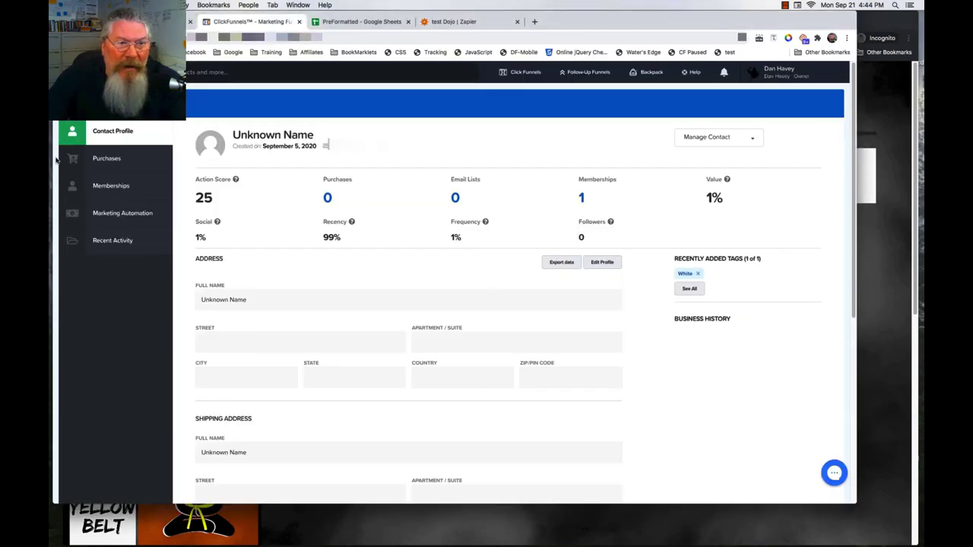